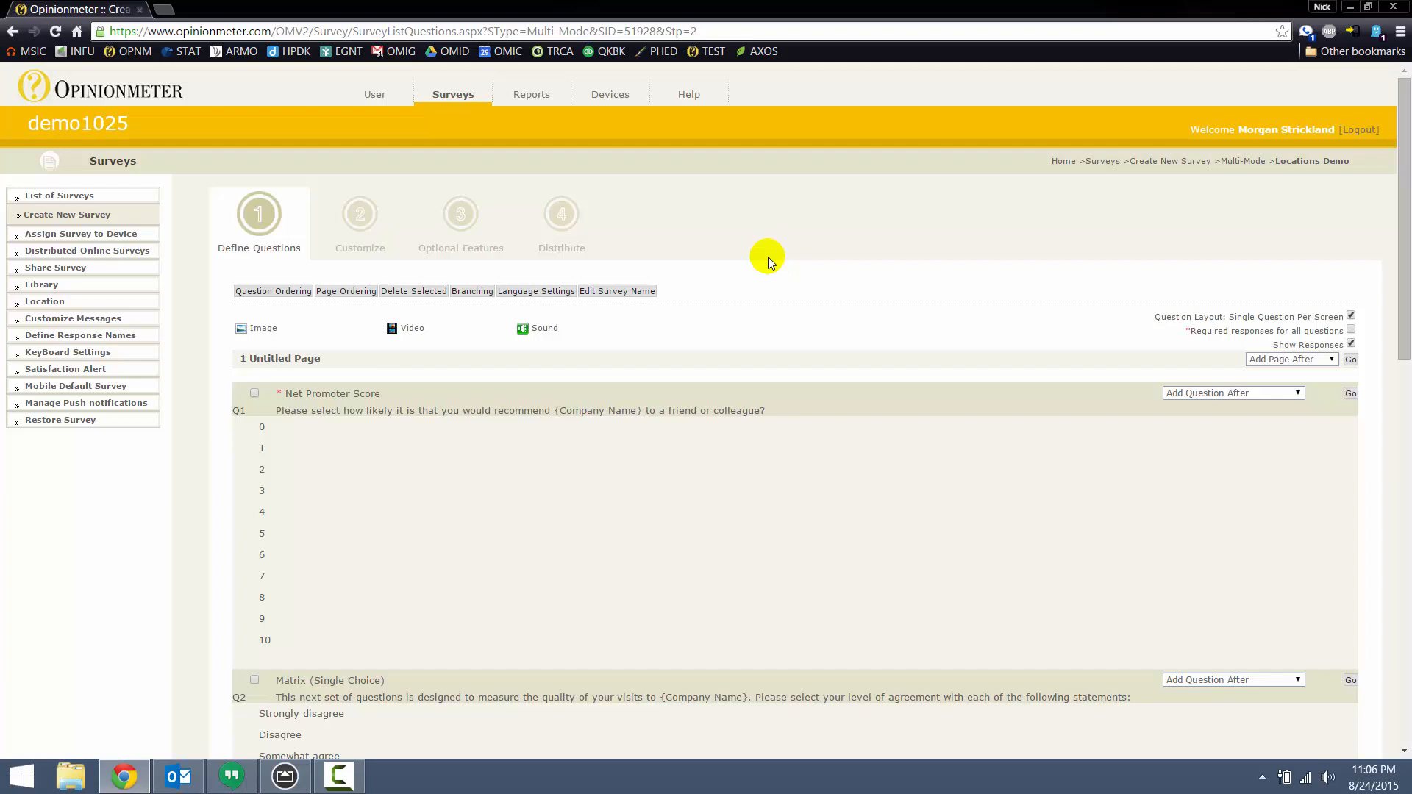
Set the survey's online distribution to Distribute Now as a Public survey, and generate a tiny URL and QR code image.
click(564, 236)
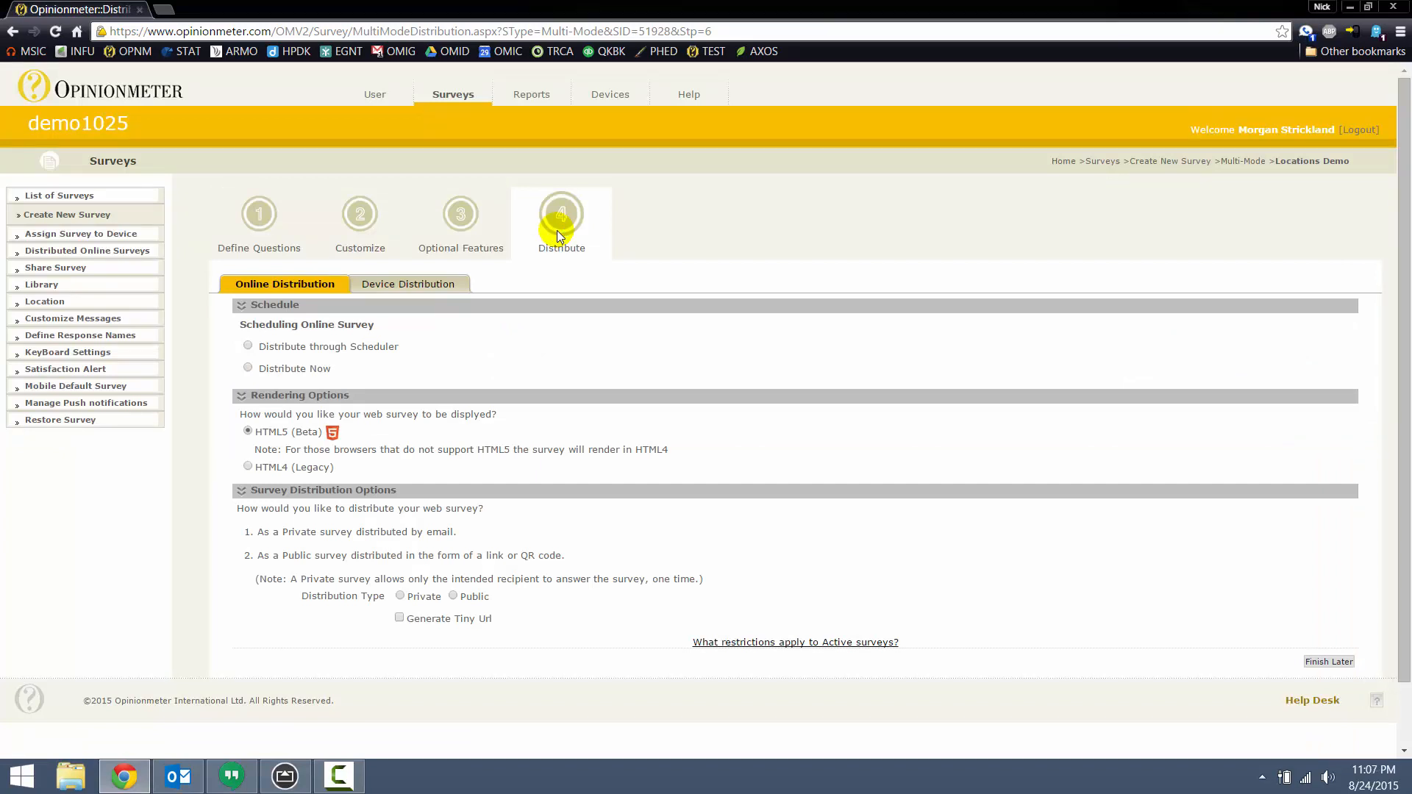
scroll(456, 250, down, 1)
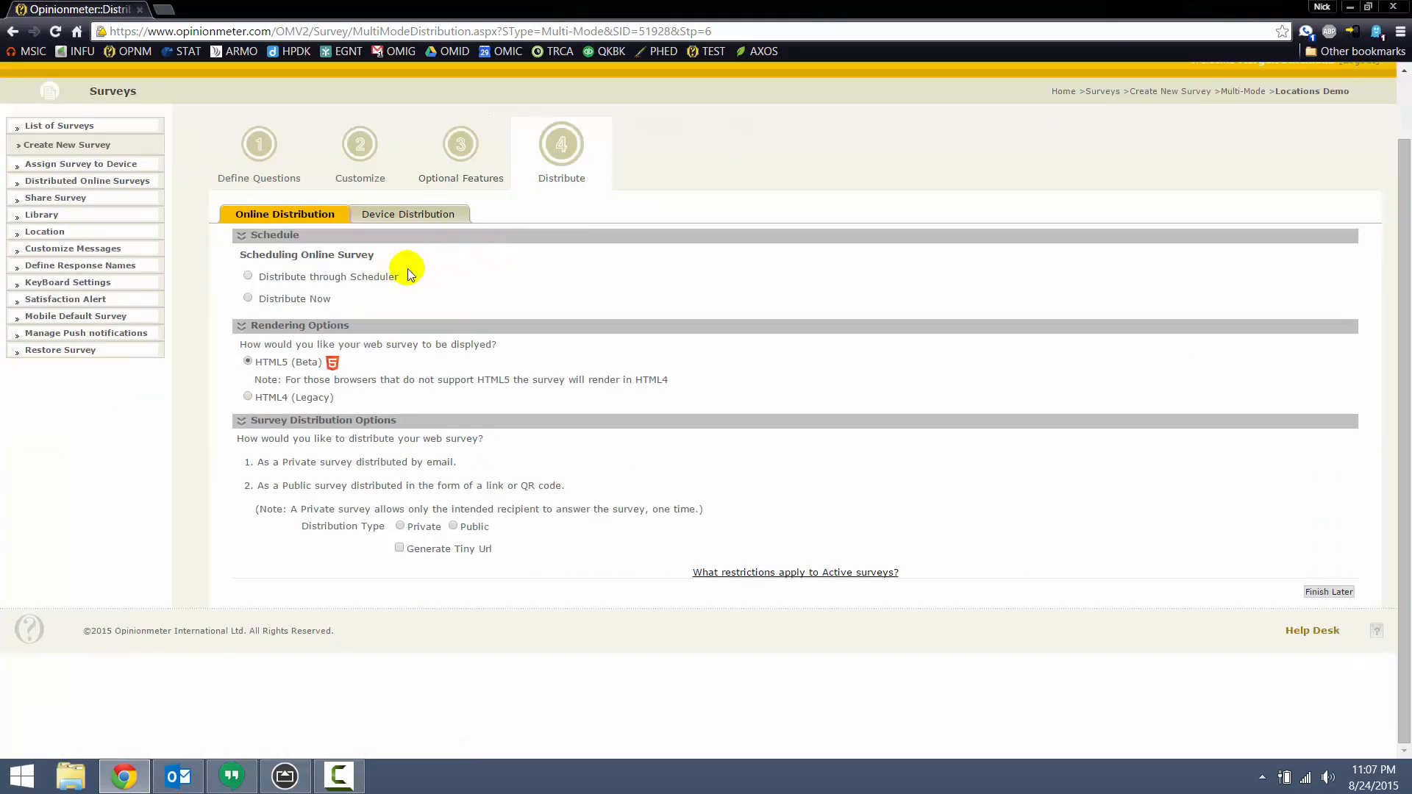
click(266, 300)
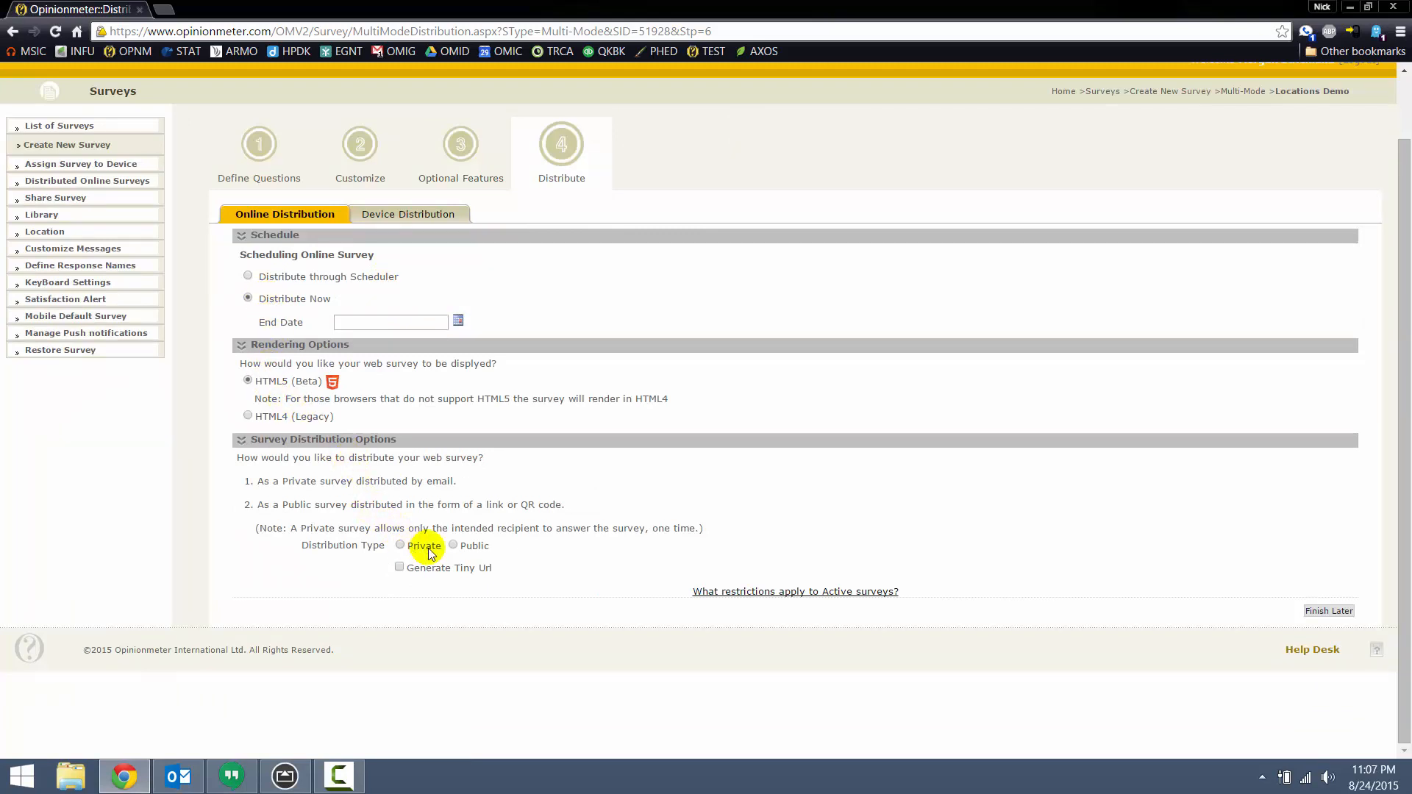
click(454, 546)
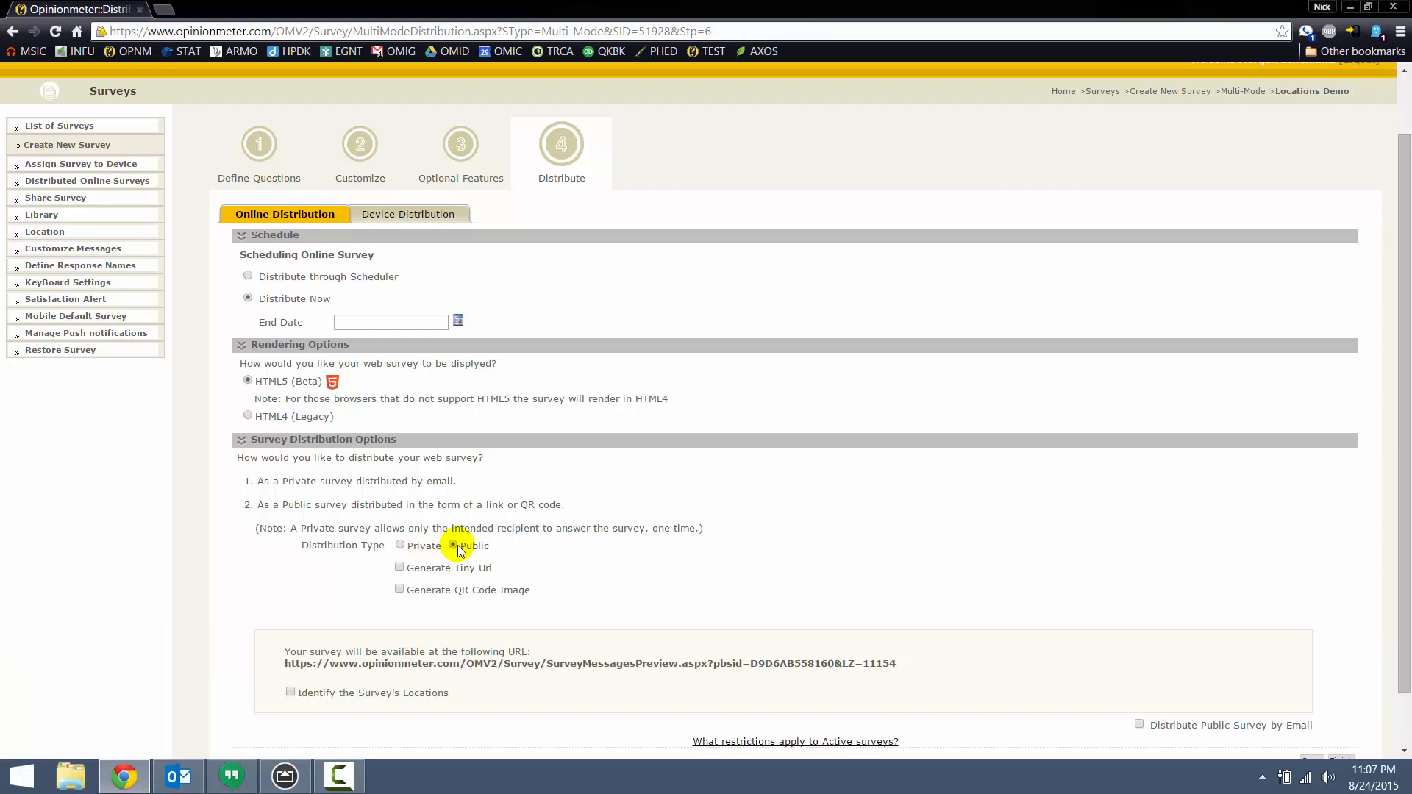
click(456, 568)
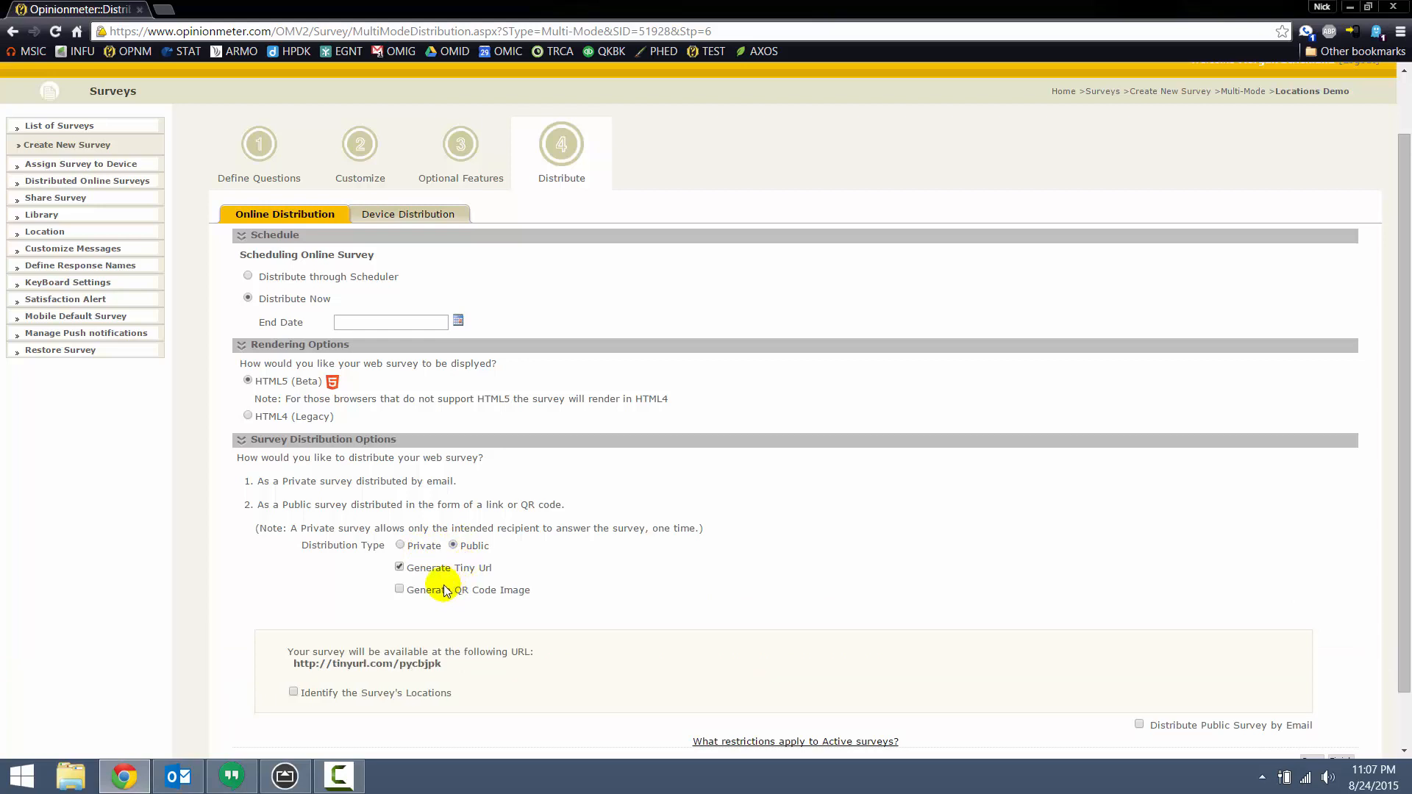
click(453, 589)
Identify Store 1, Store 2 and Store 3 as the public survey's locations and generate their URLs.
scroll(555, 522, down, 3)
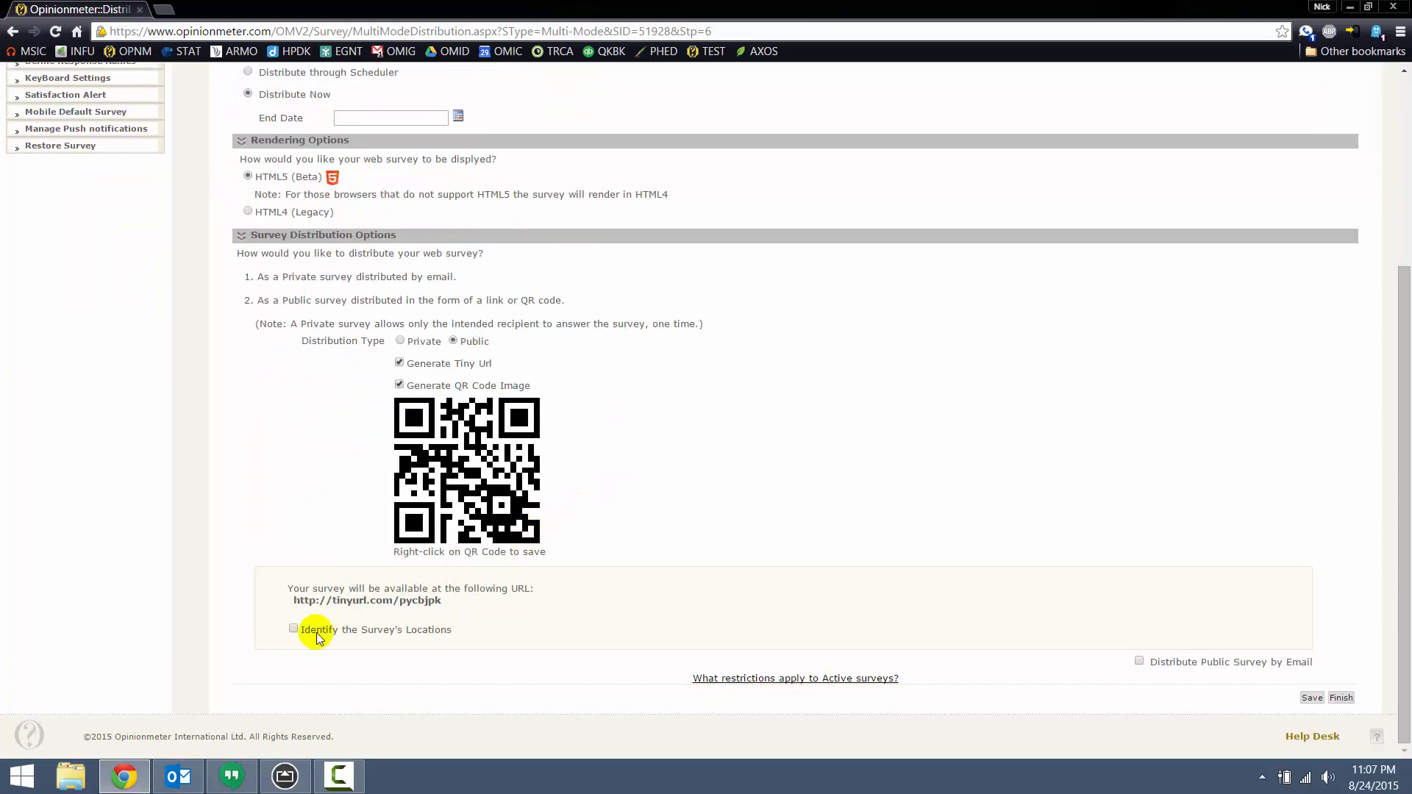
click(363, 633)
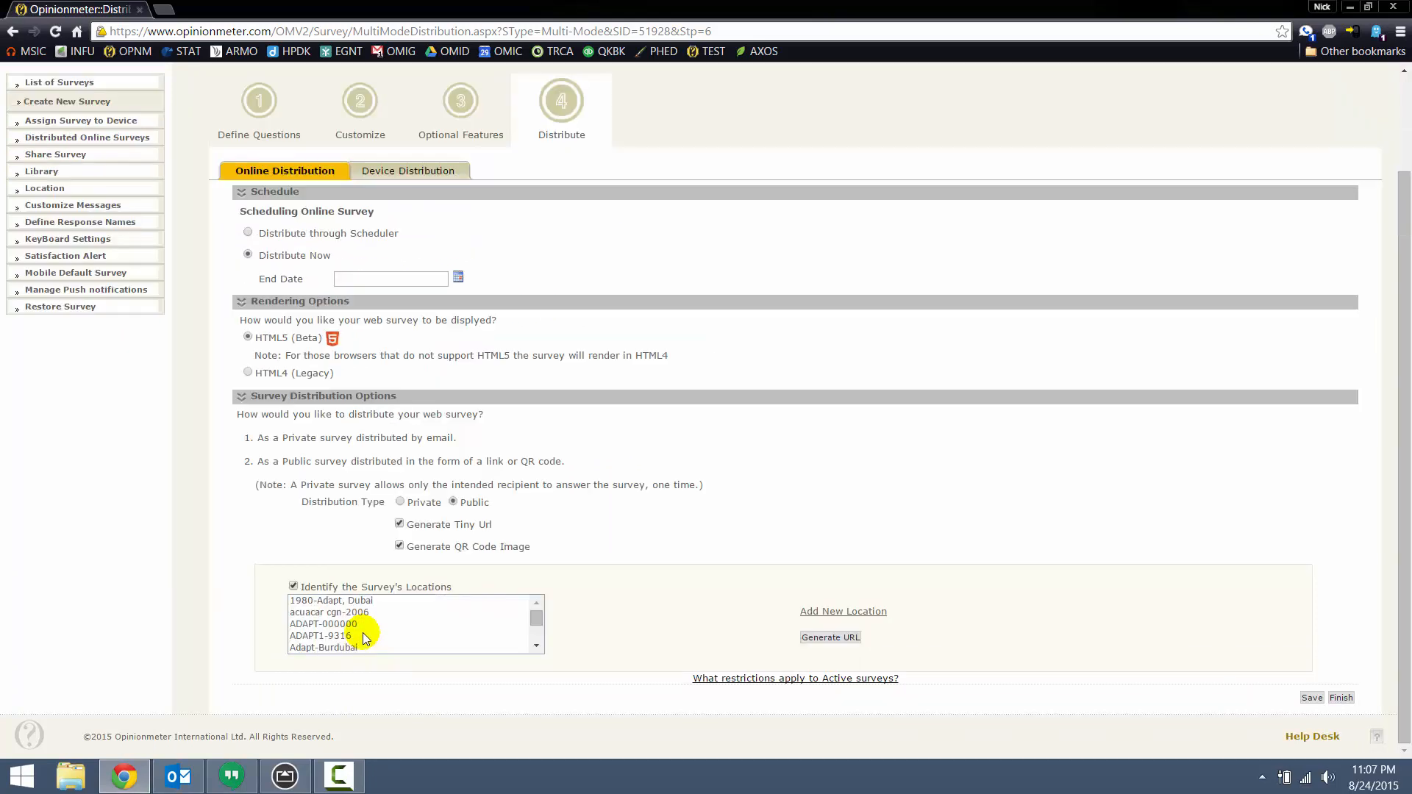
scroll(505, 633, down, 5)
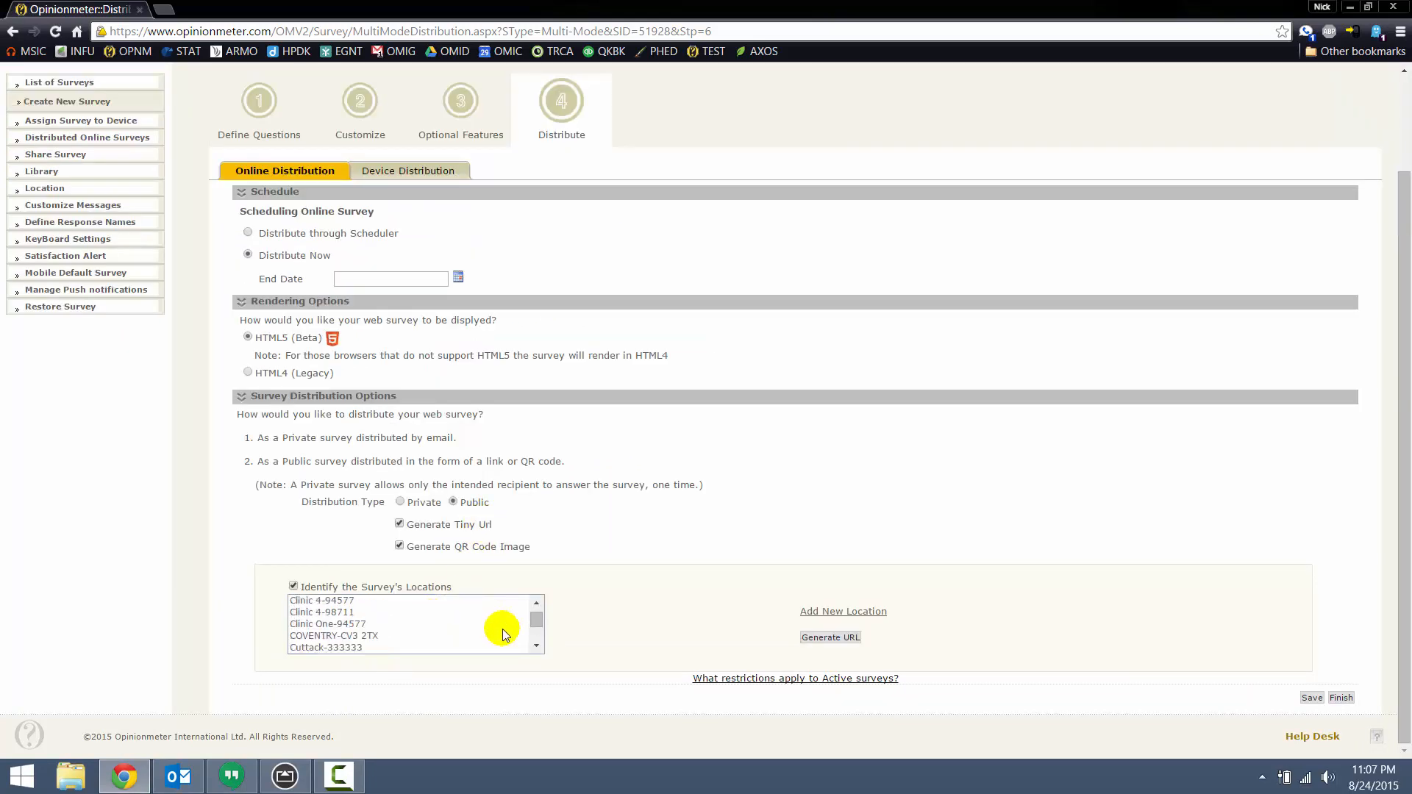
click(489, 621)
text(st)
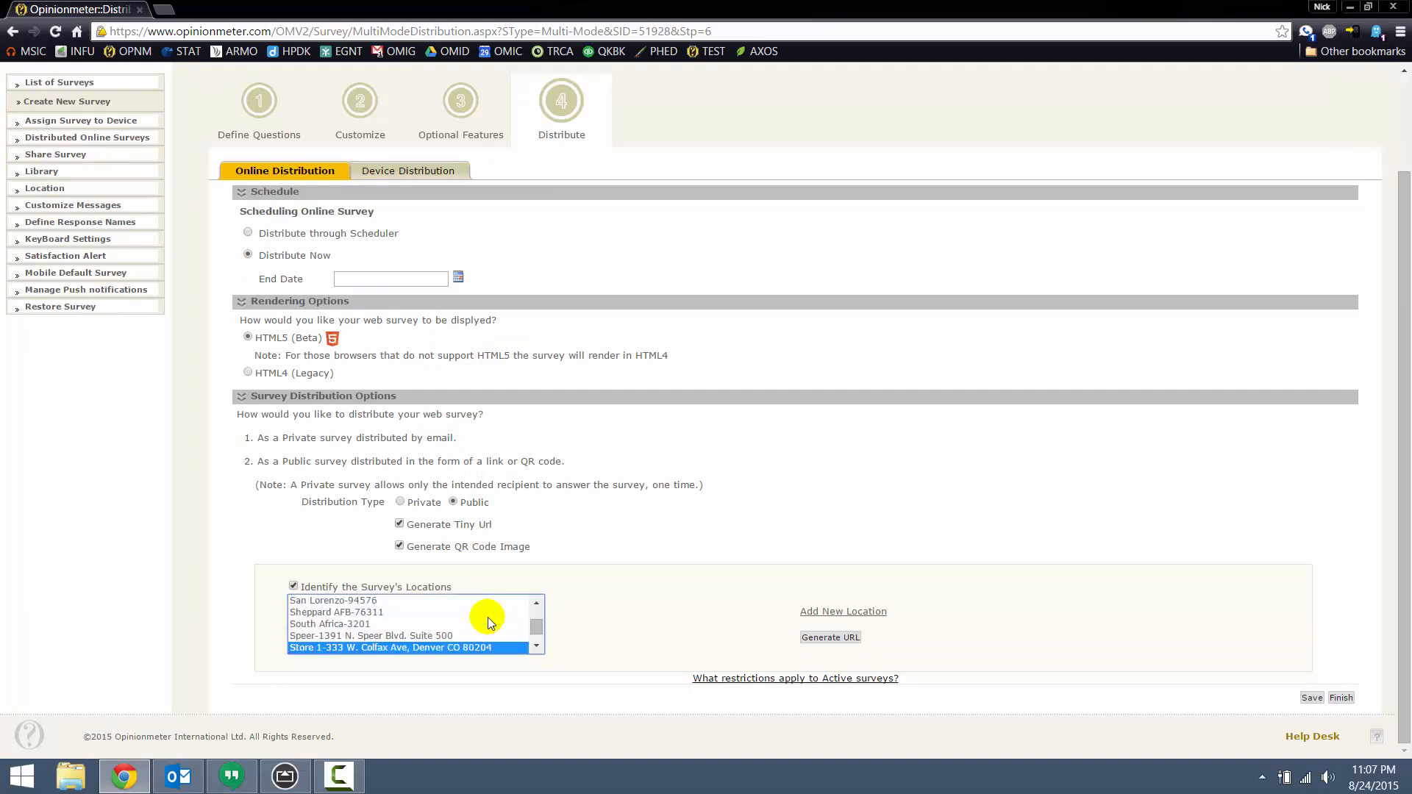
key(shift+Down)
key(shift+Down)
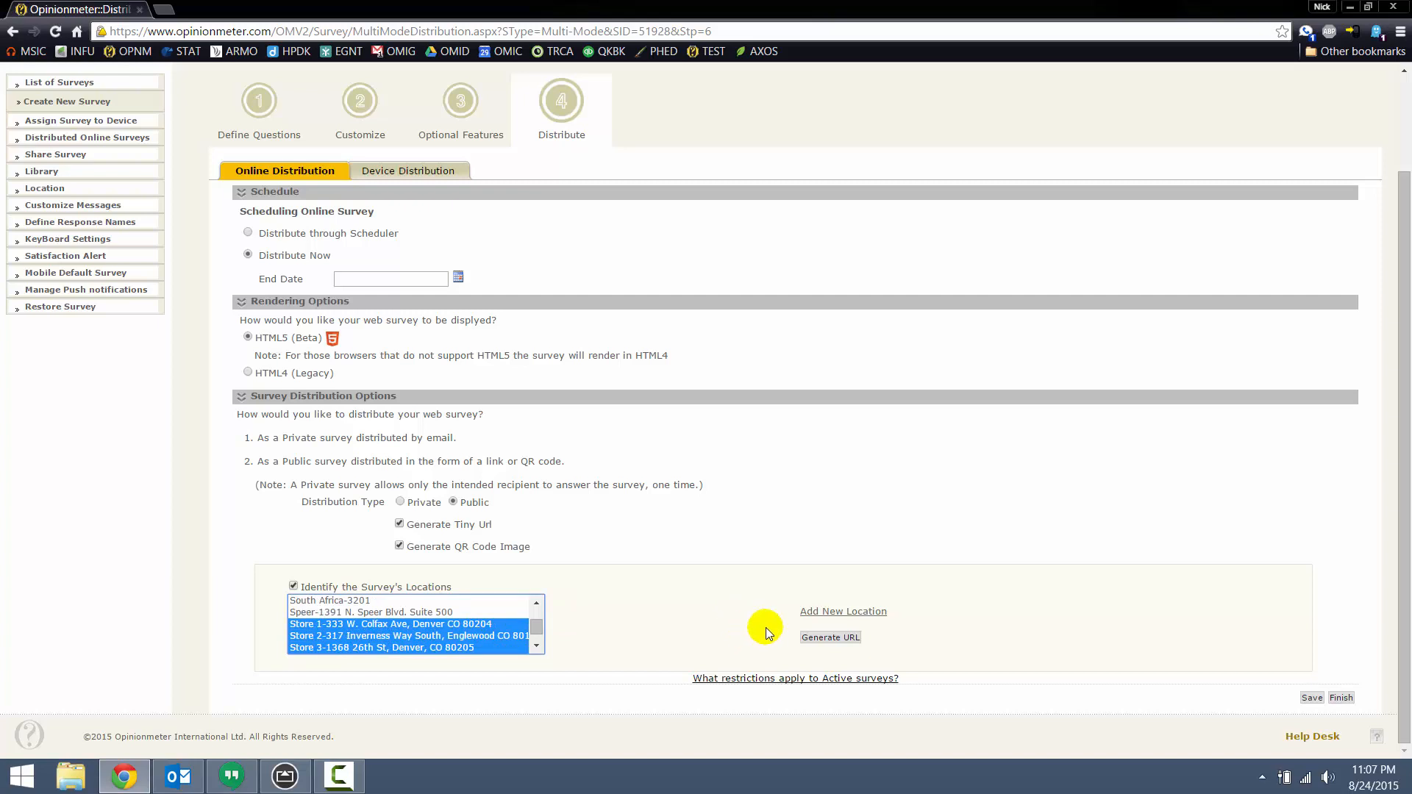
click(821, 640)
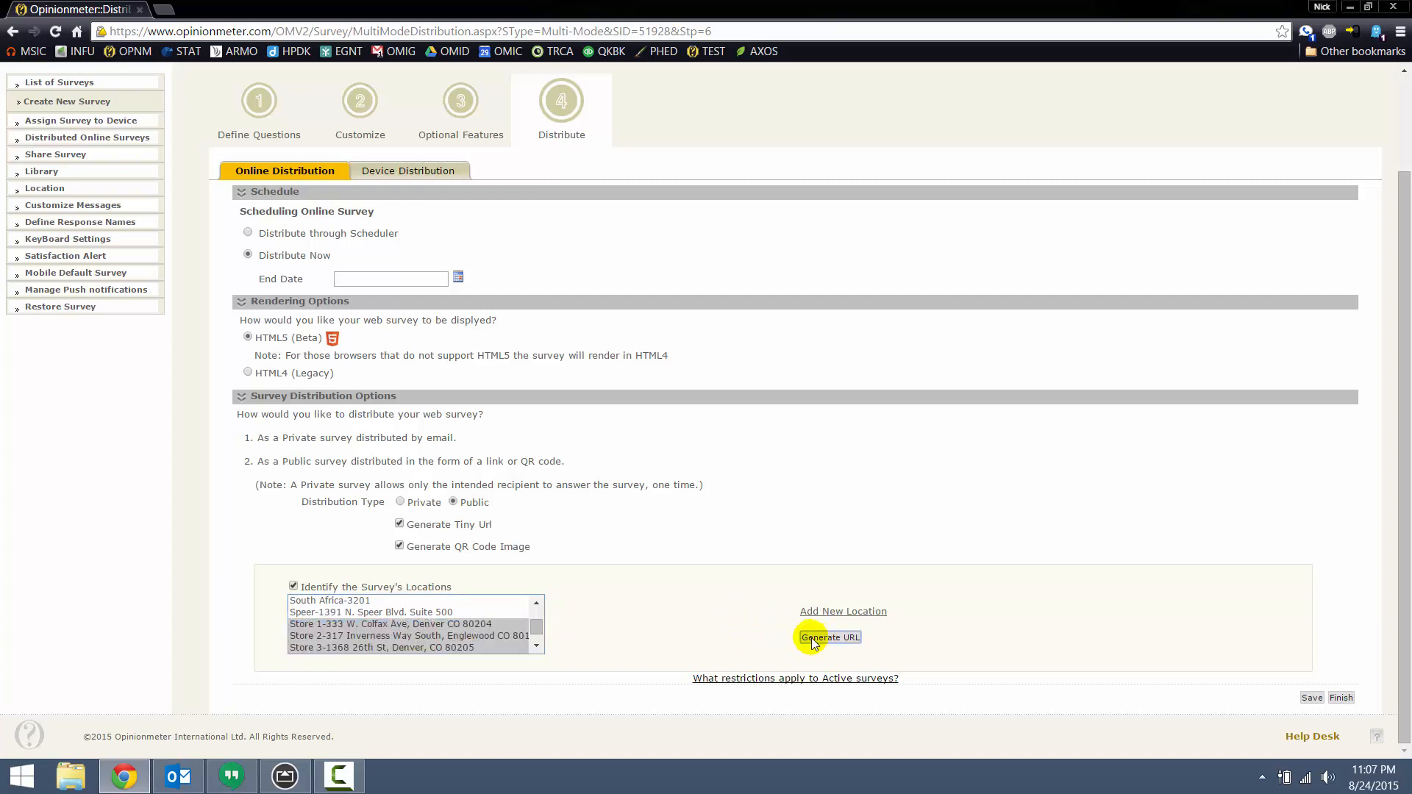
scroll(782, 513, down, 3)
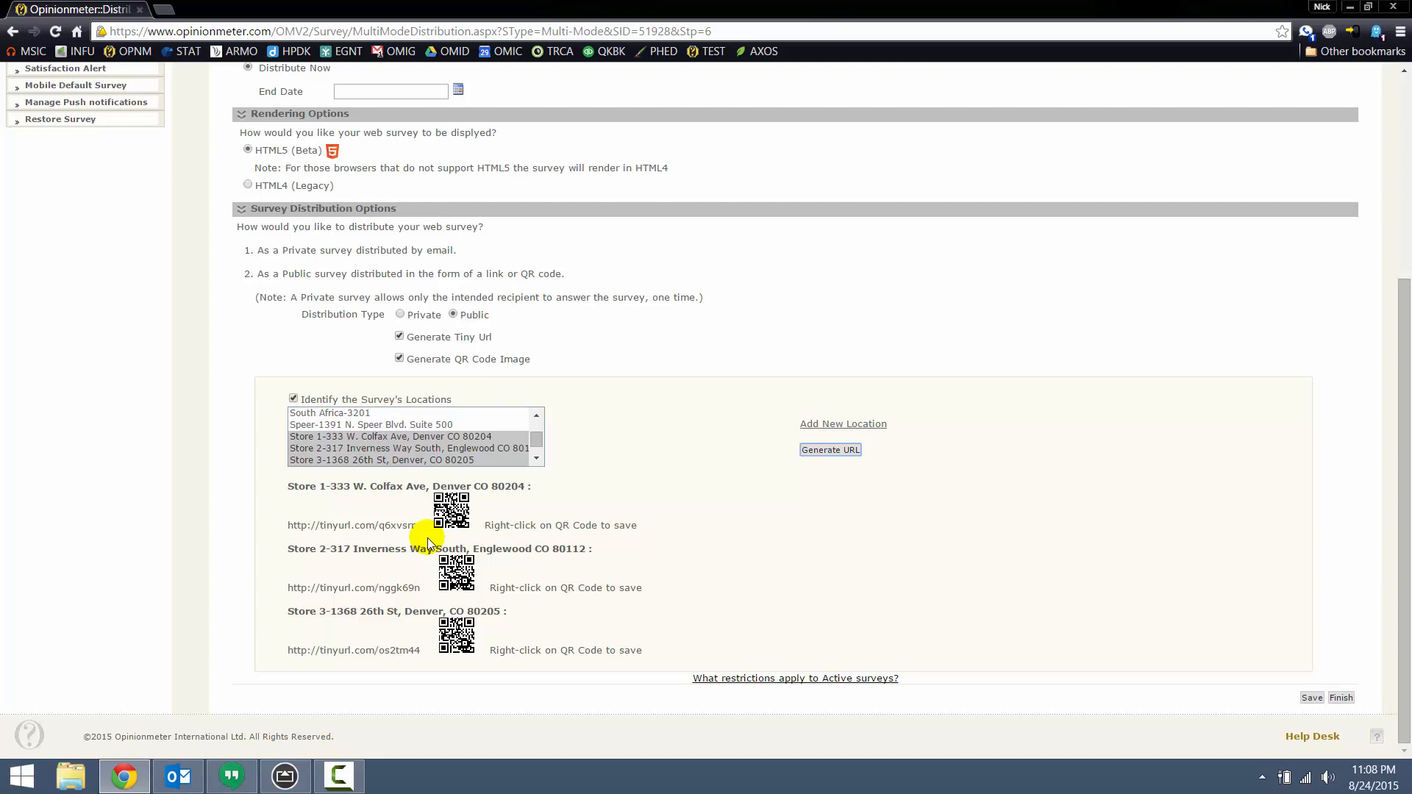
For device distribution, add the last device listed in the address book as the survey's recipient.
scroll(412, 537, up, 3)
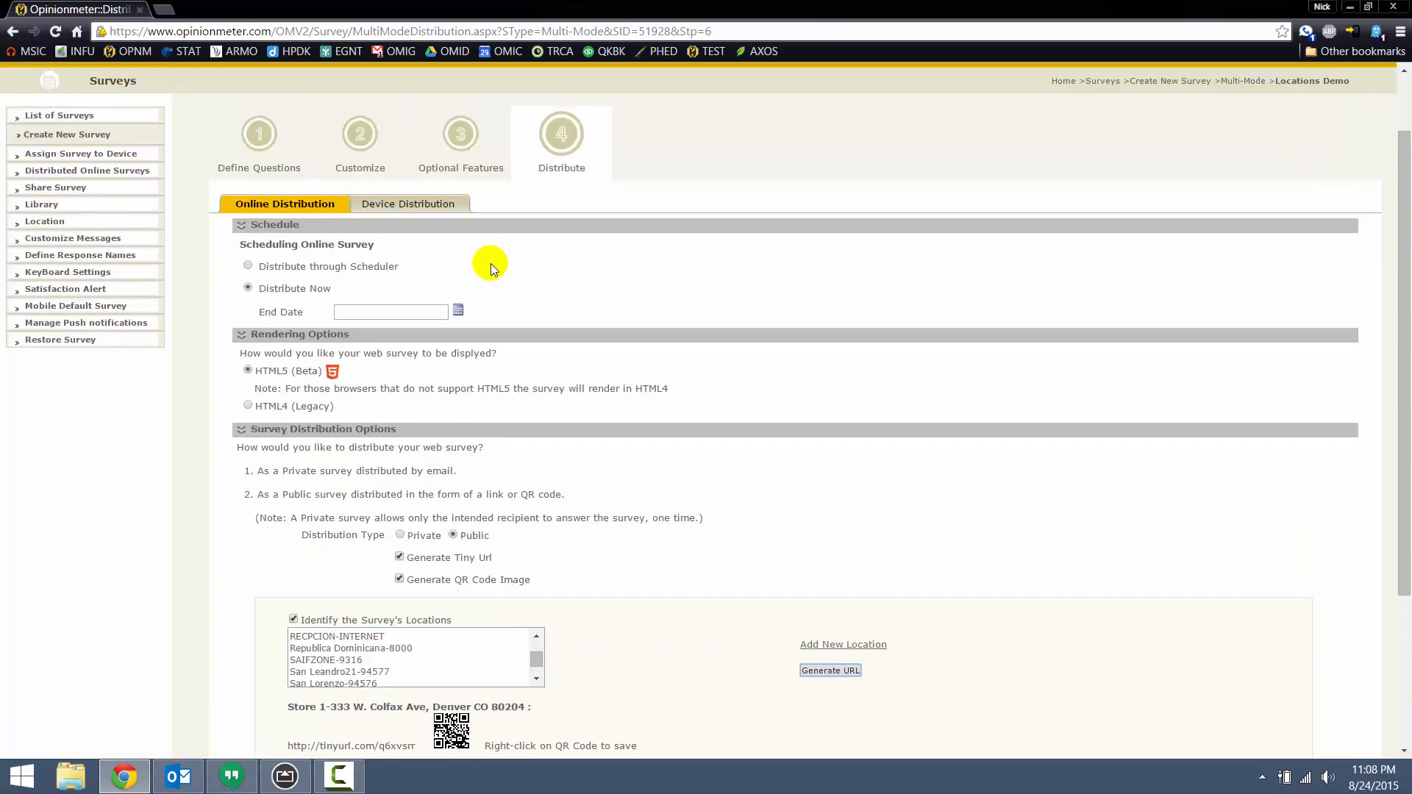
click(416, 208)
scroll(809, 313, down, 1)
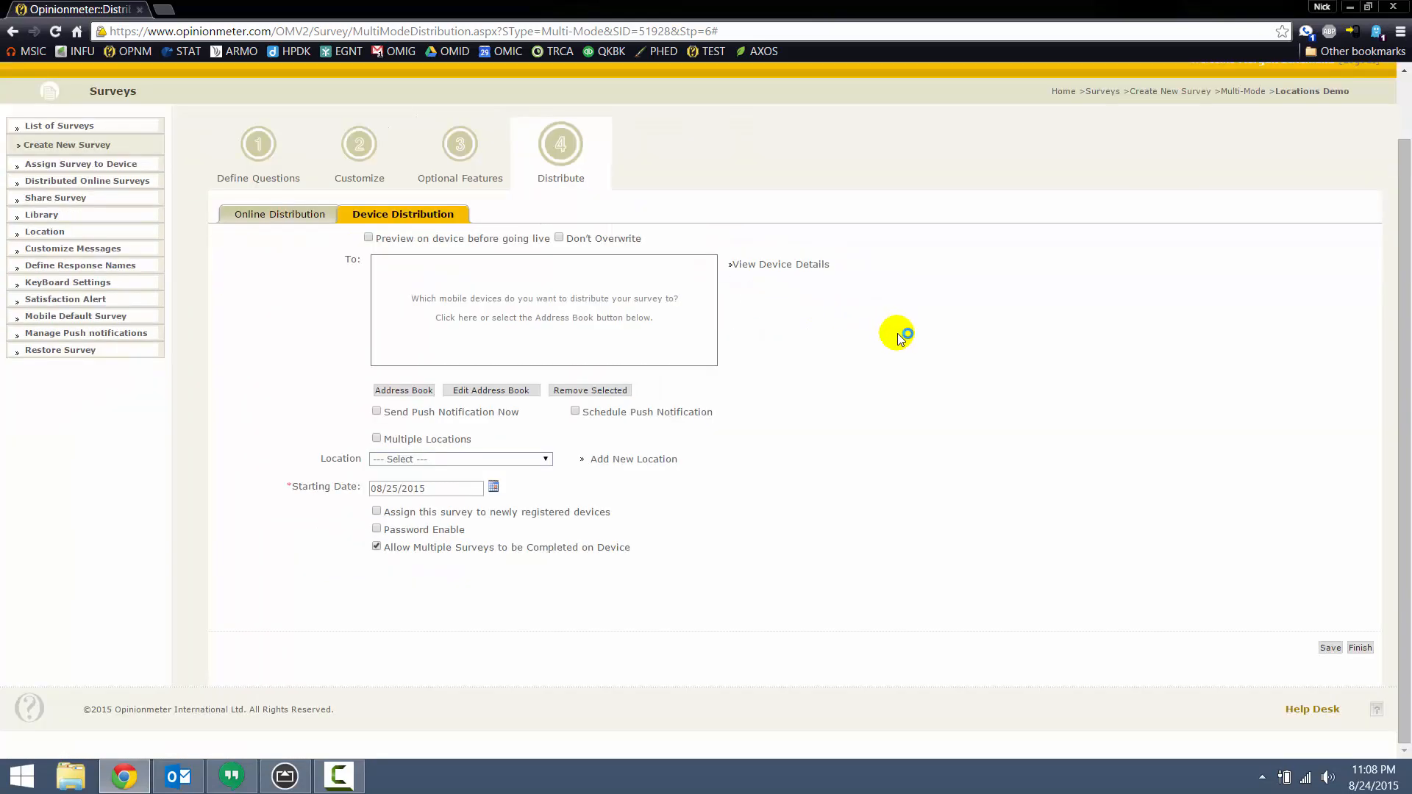
click(666, 320)
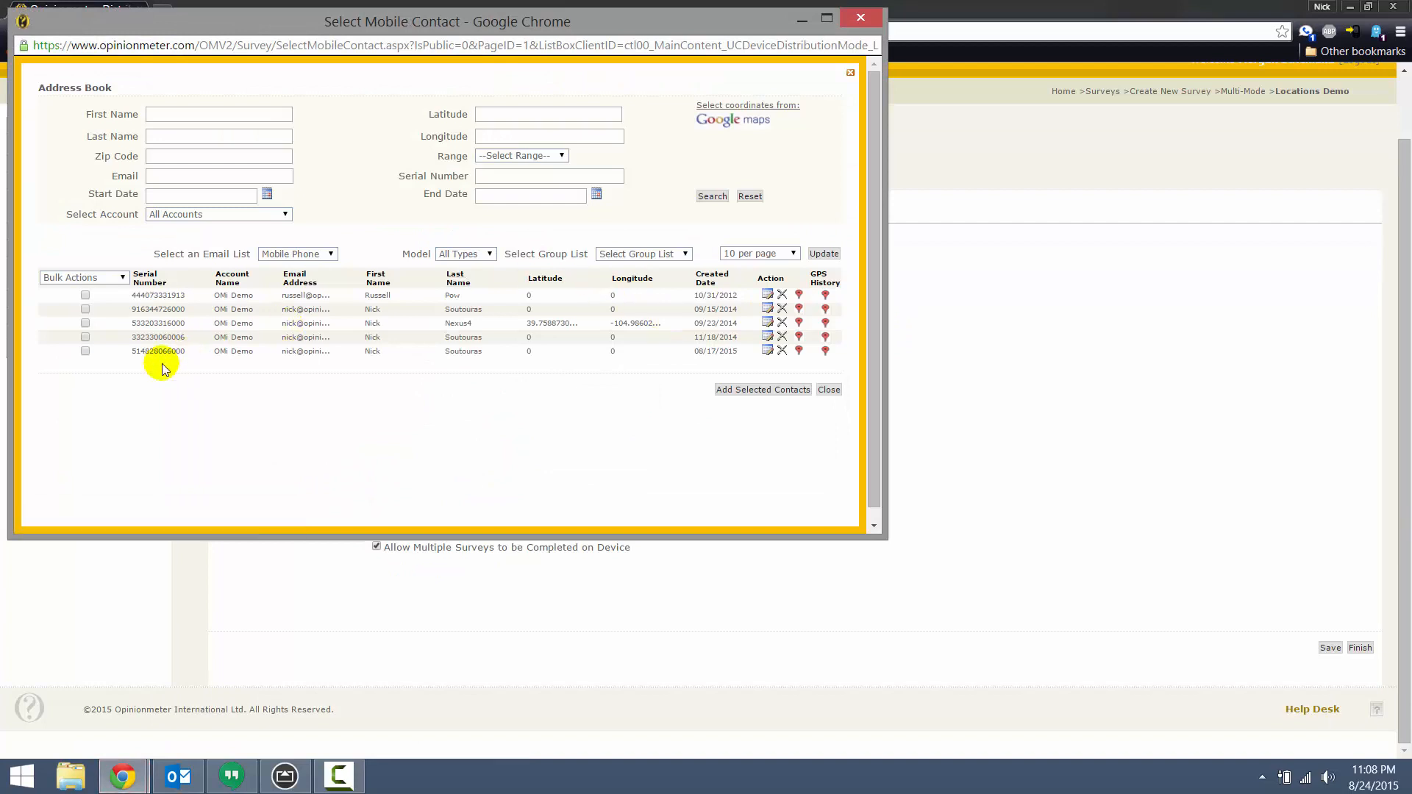
click(86, 353)
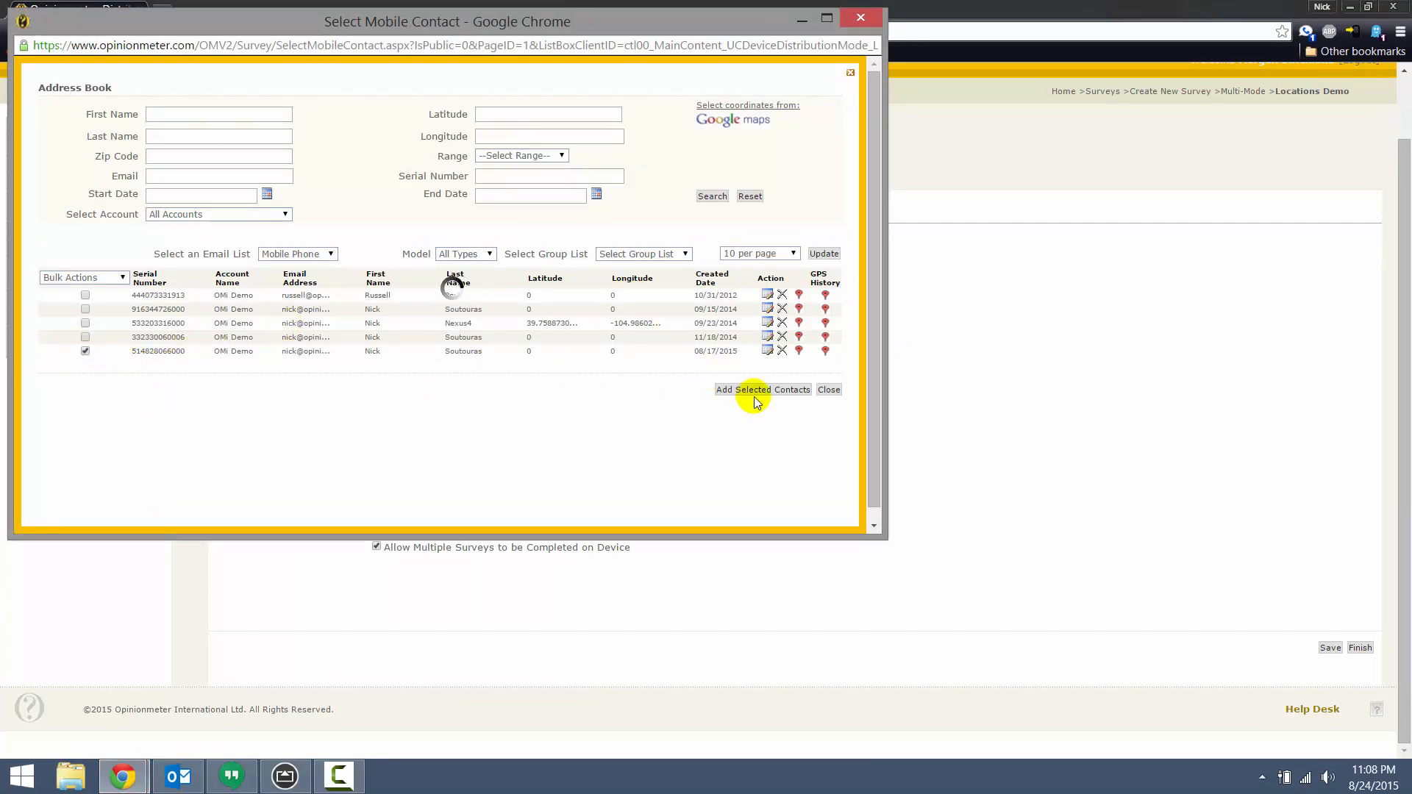
click(780, 397)
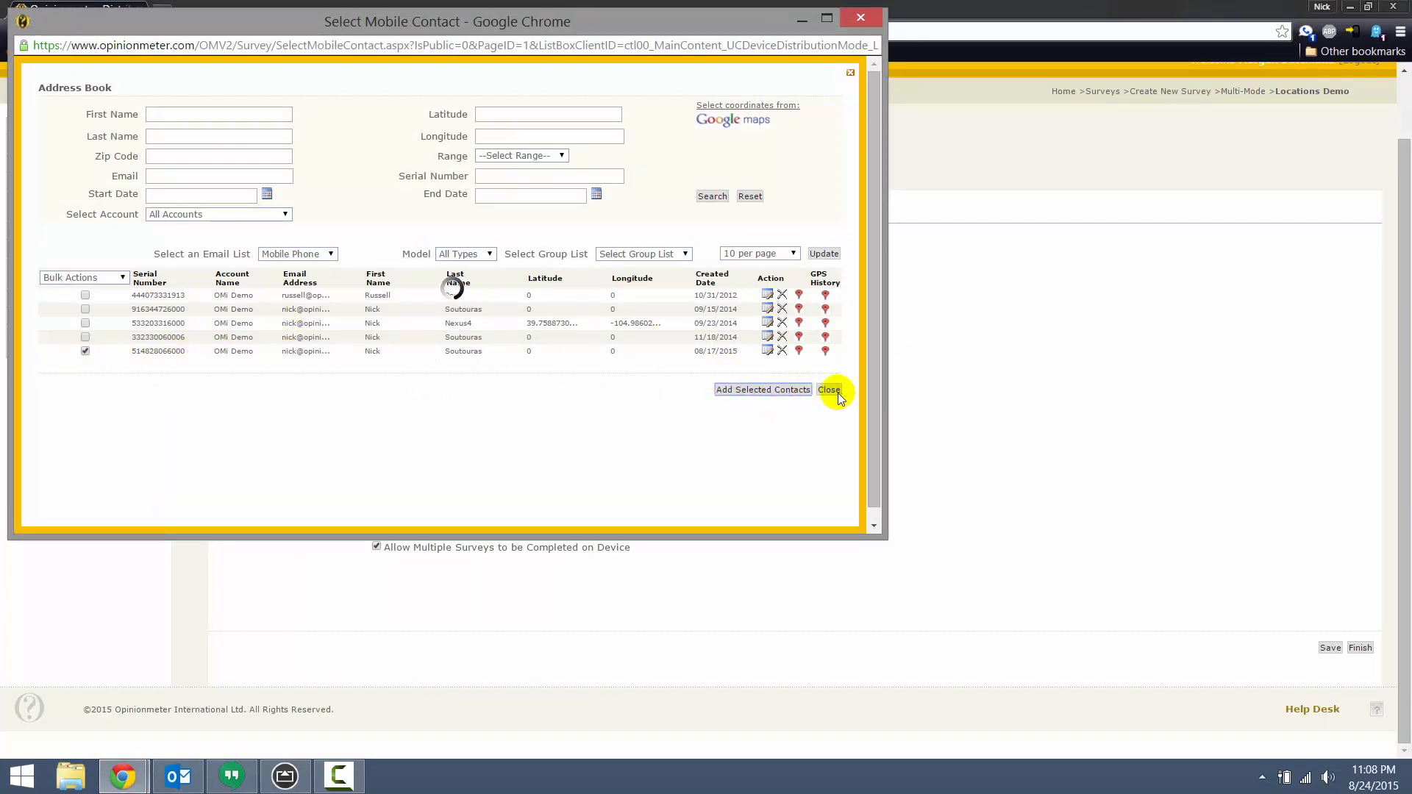
click(830, 418)
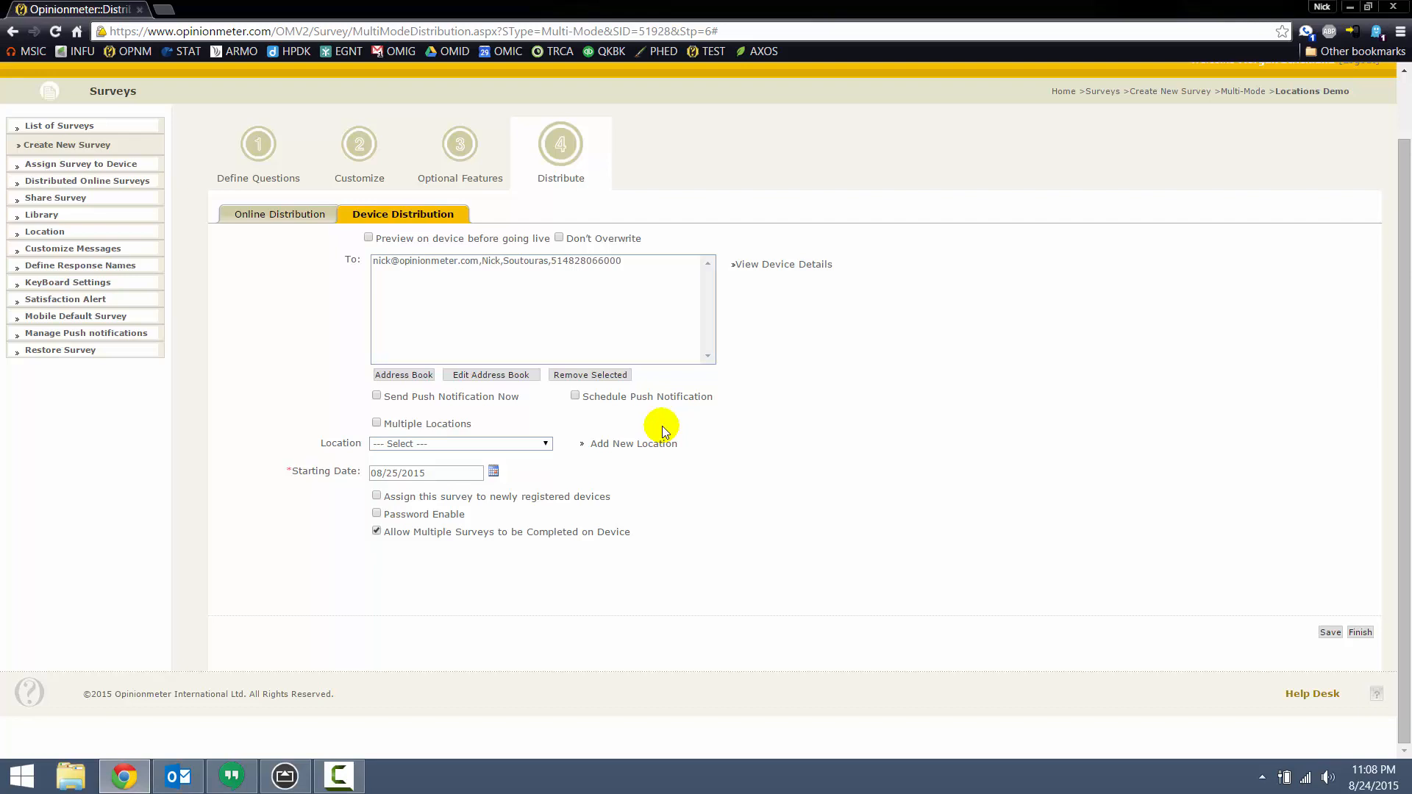
Set Store 1 as the single location for the device distribution.
click(531, 444)
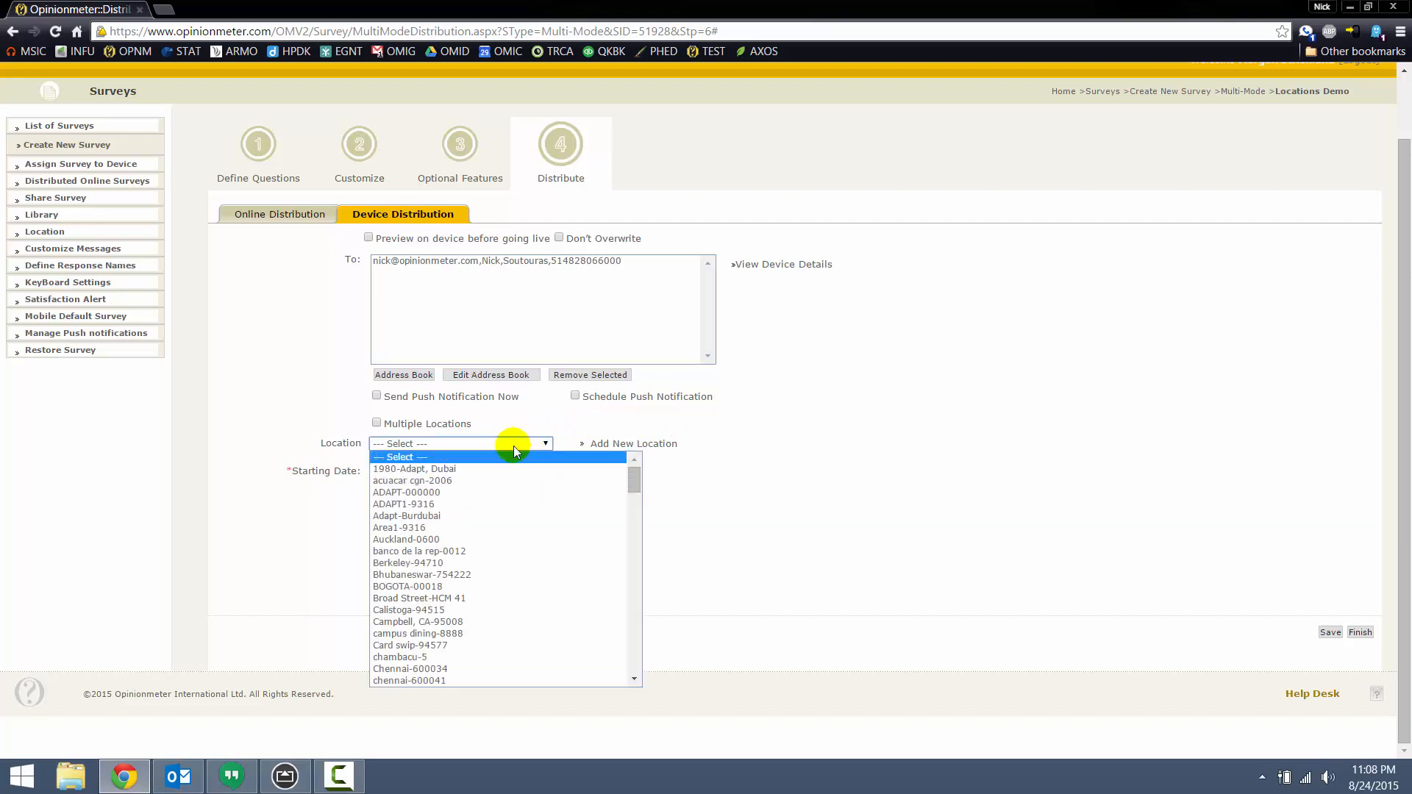
text(st)
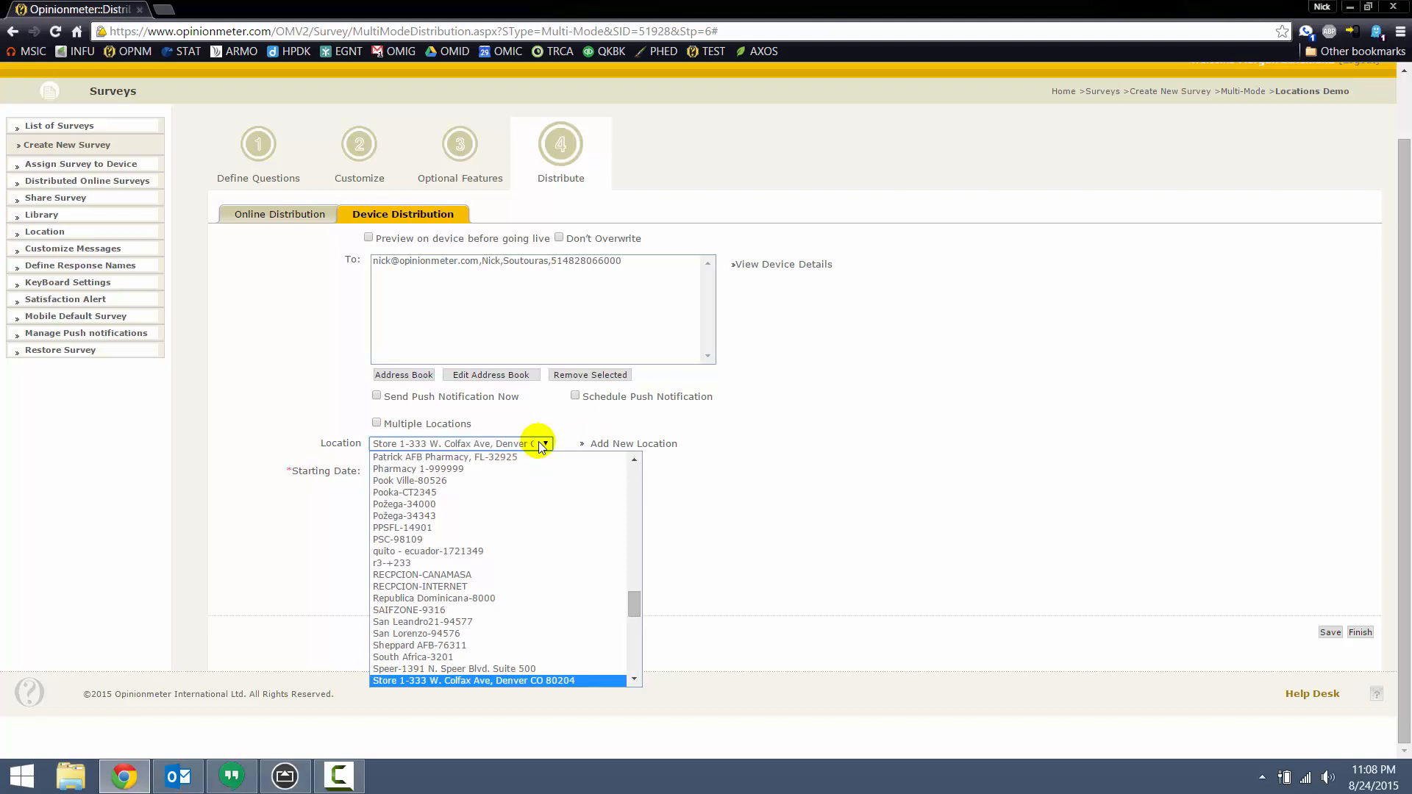
click(542, 445)
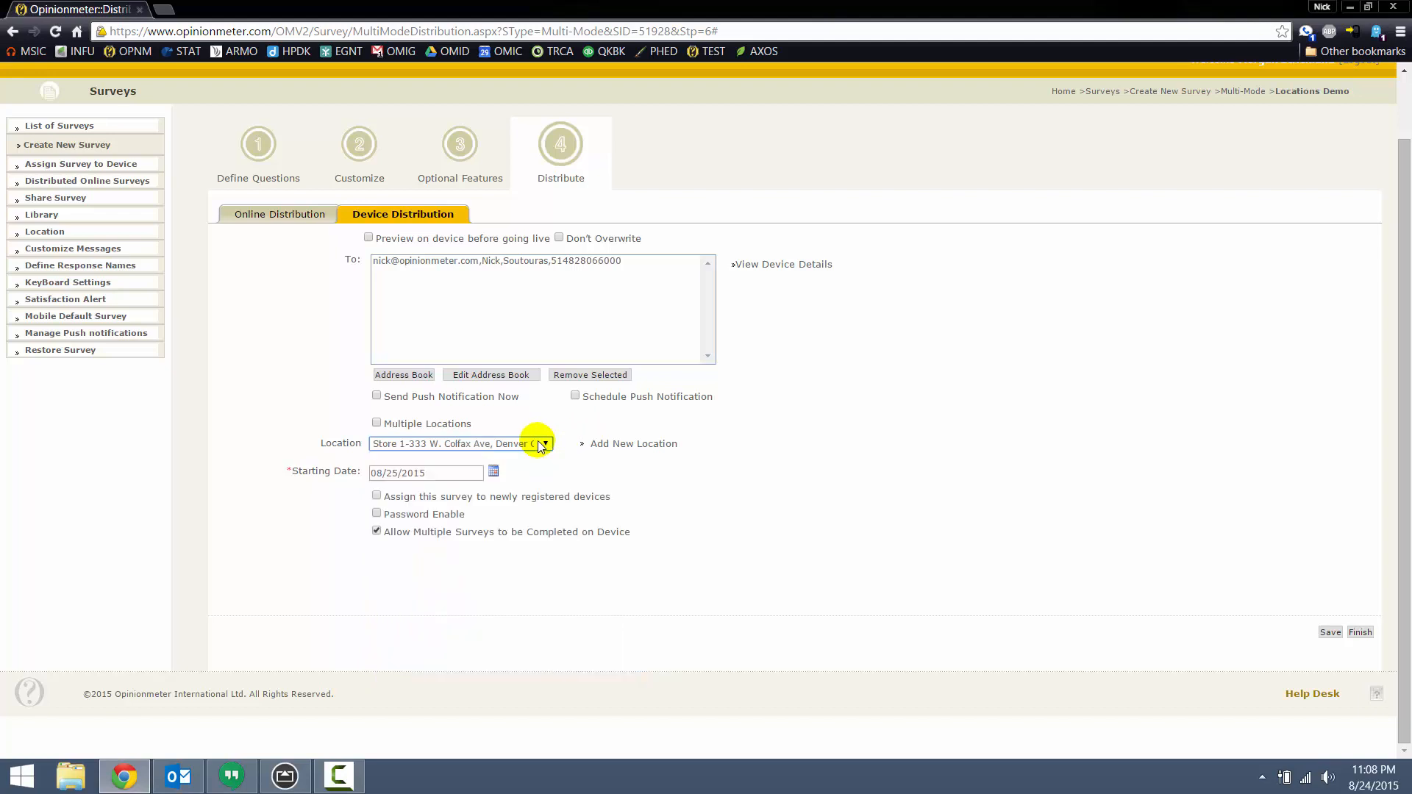
Enable multiple locations for the device distribution and select Store 1, Store 2 and Store 3.
click(401, 425)
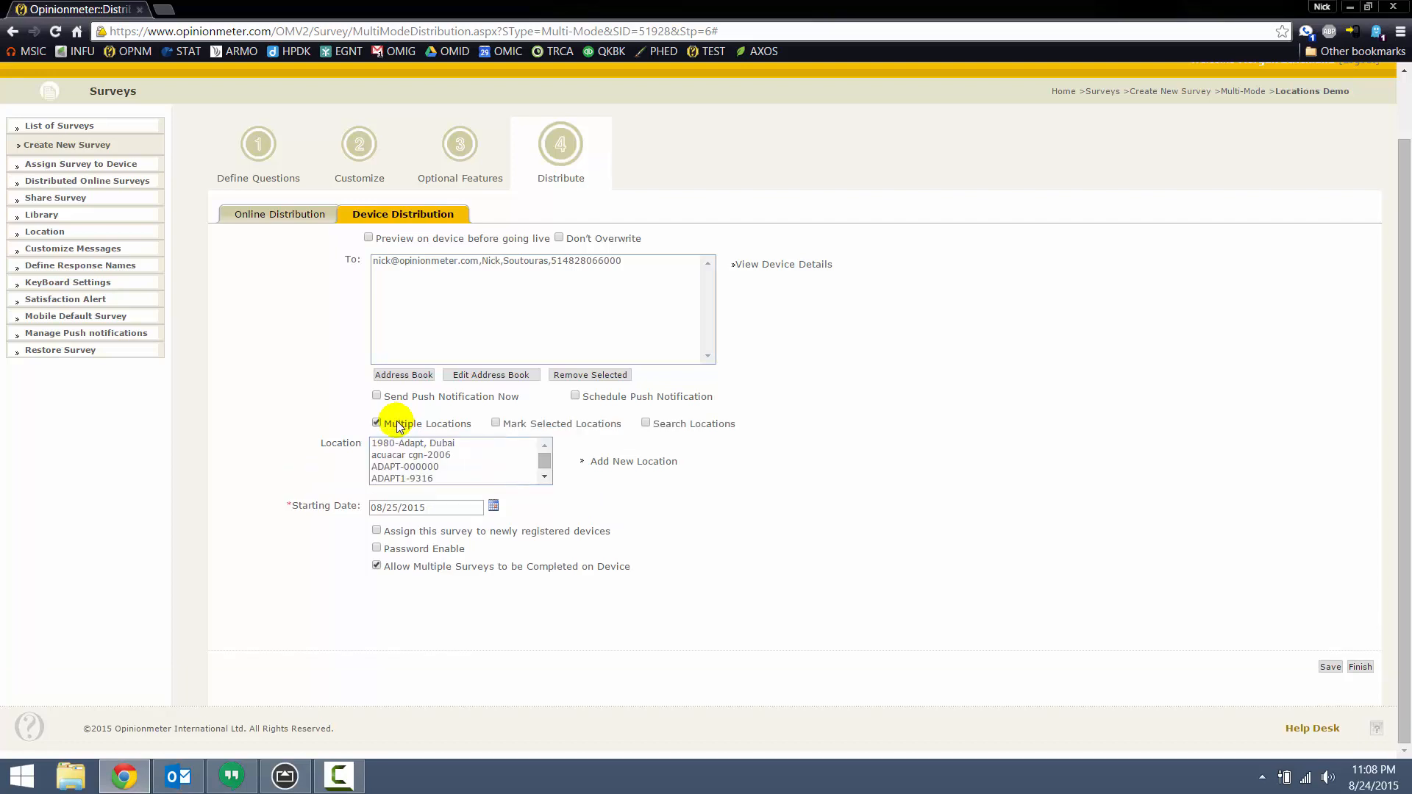
click(442, 460)
text(st)
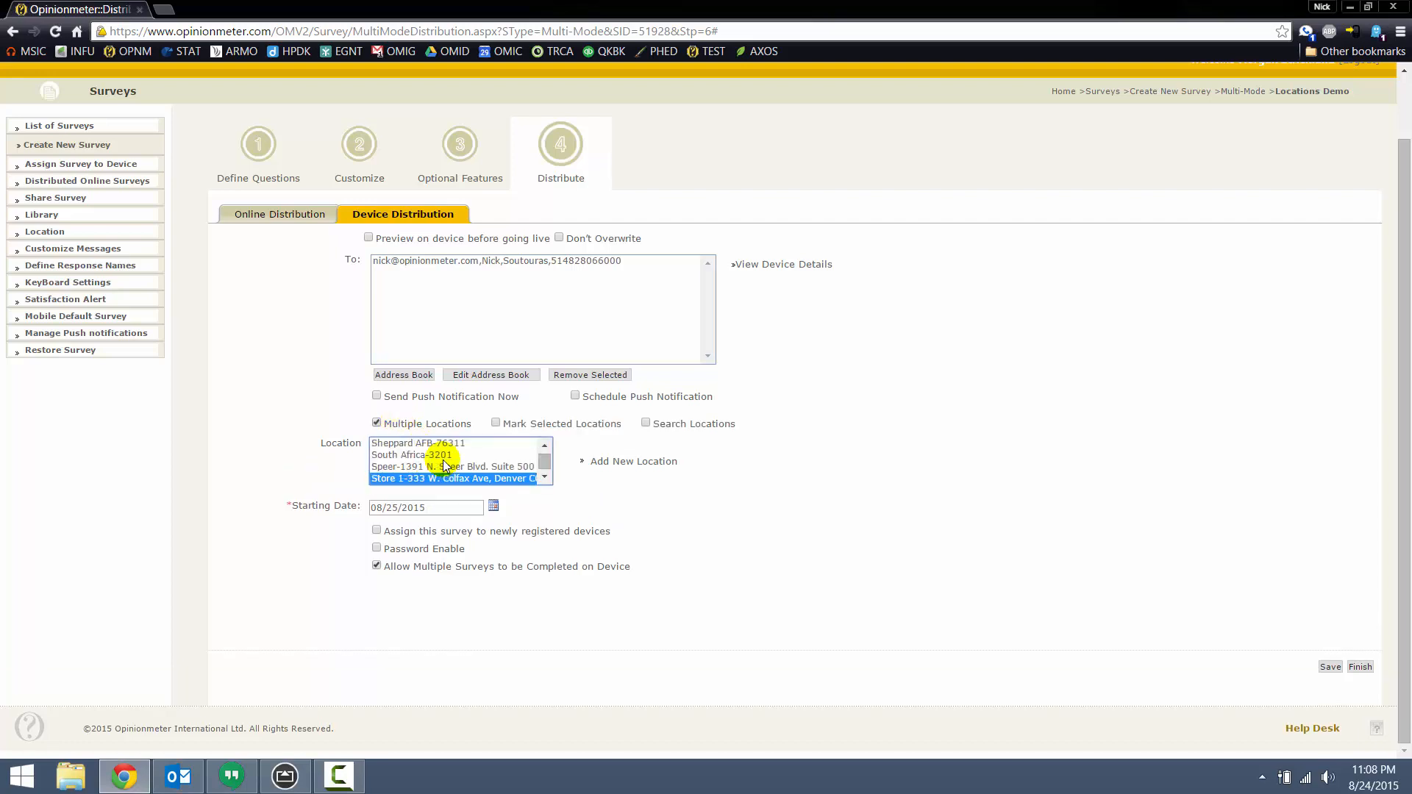
key(shift+Down)
key(shift+Down)
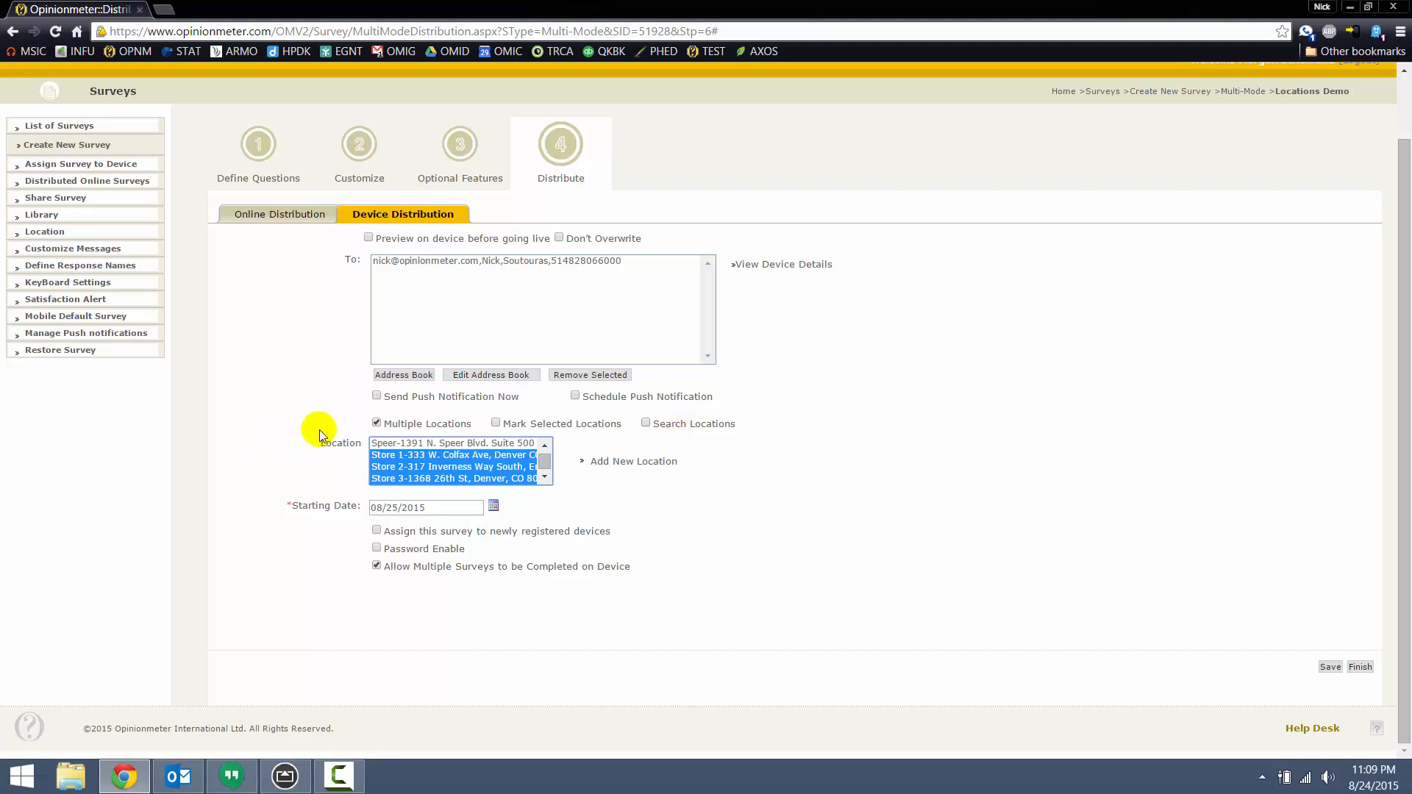
Enable sending a push notification now and save the device distribution.
click(406, 402)
click(406, 402)
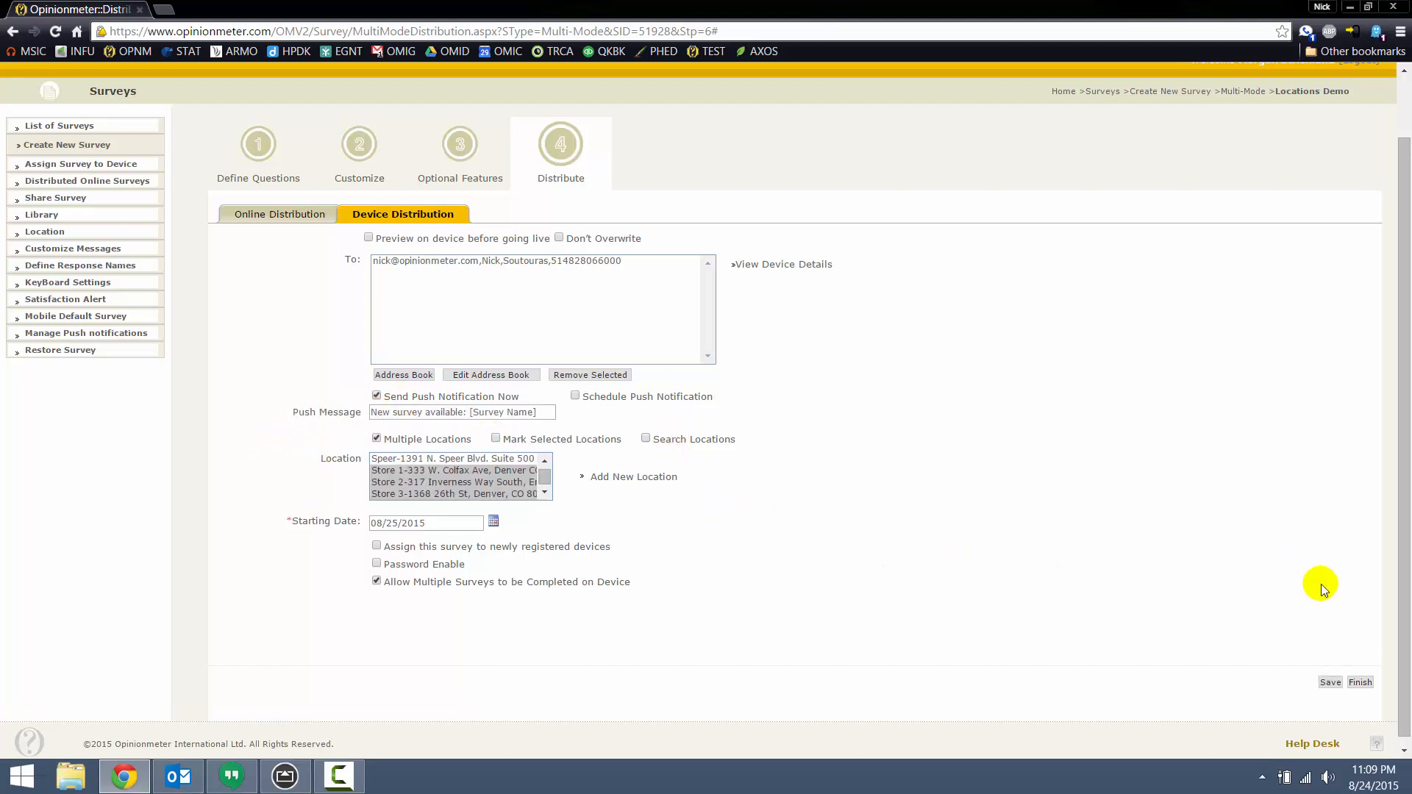
click(1331, 681)
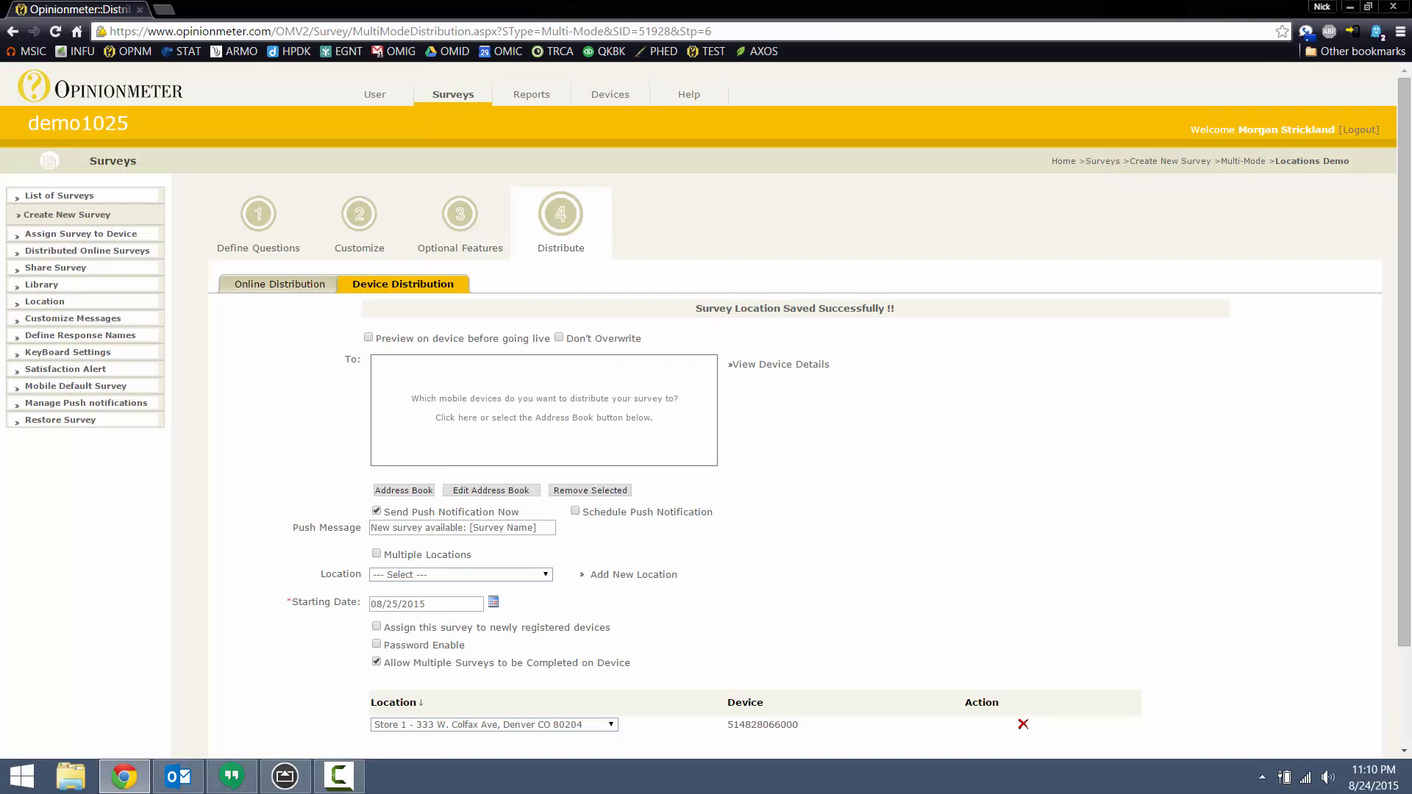
Switch to AirServer, start the mobile survey for Store 3, and answer the recommendation question with 9.
key(alt+Tab)
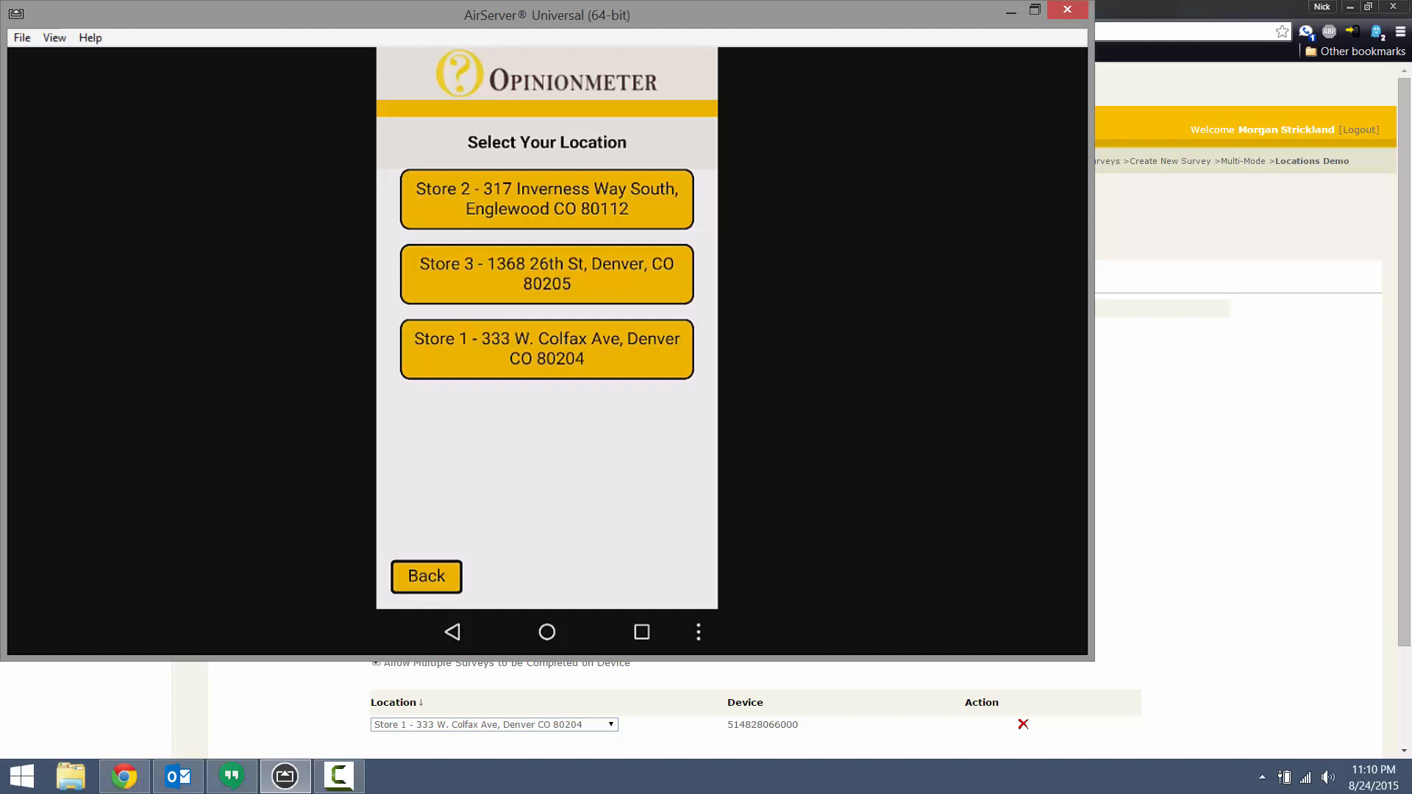
click(546, 274)
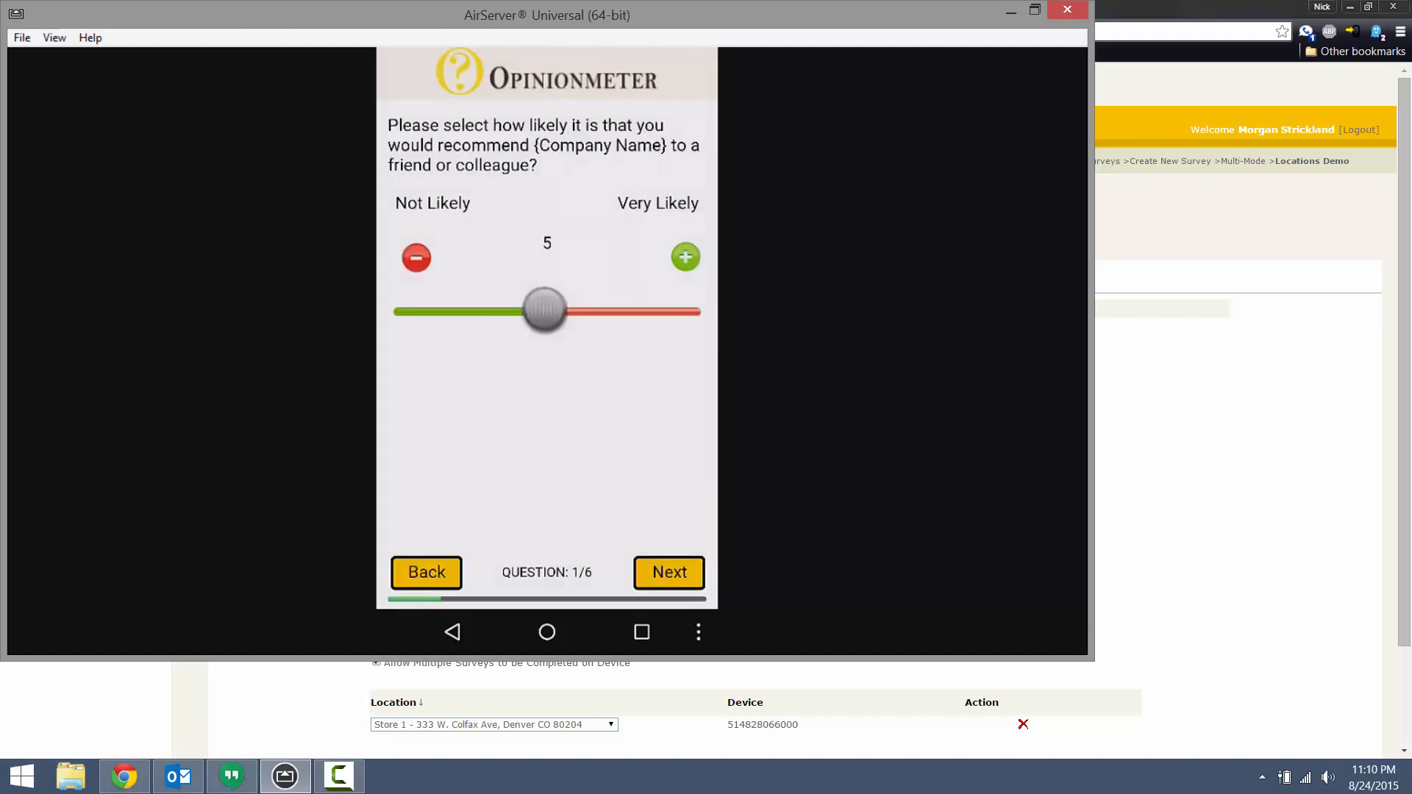
drag(545, 309, 651, 309)
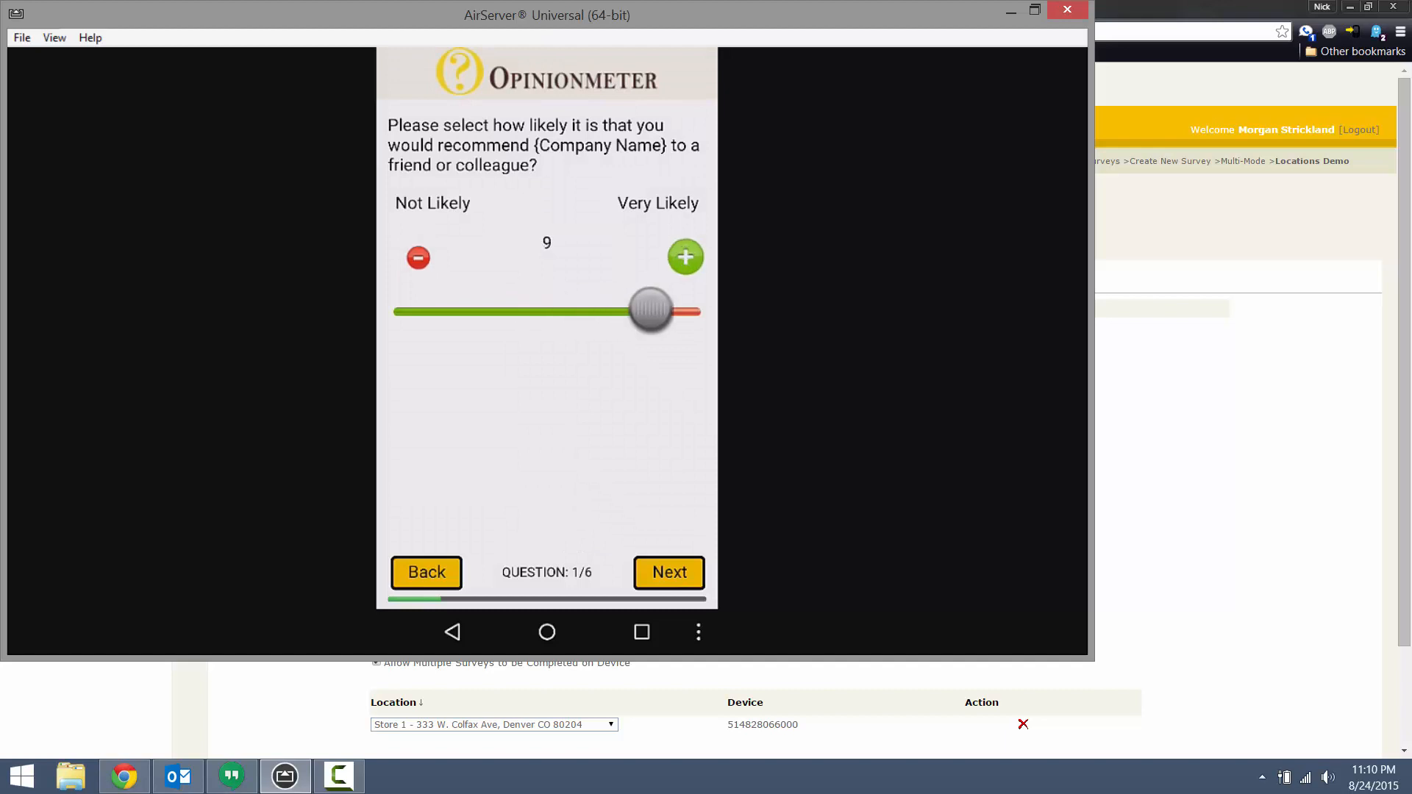
click(670, 573)
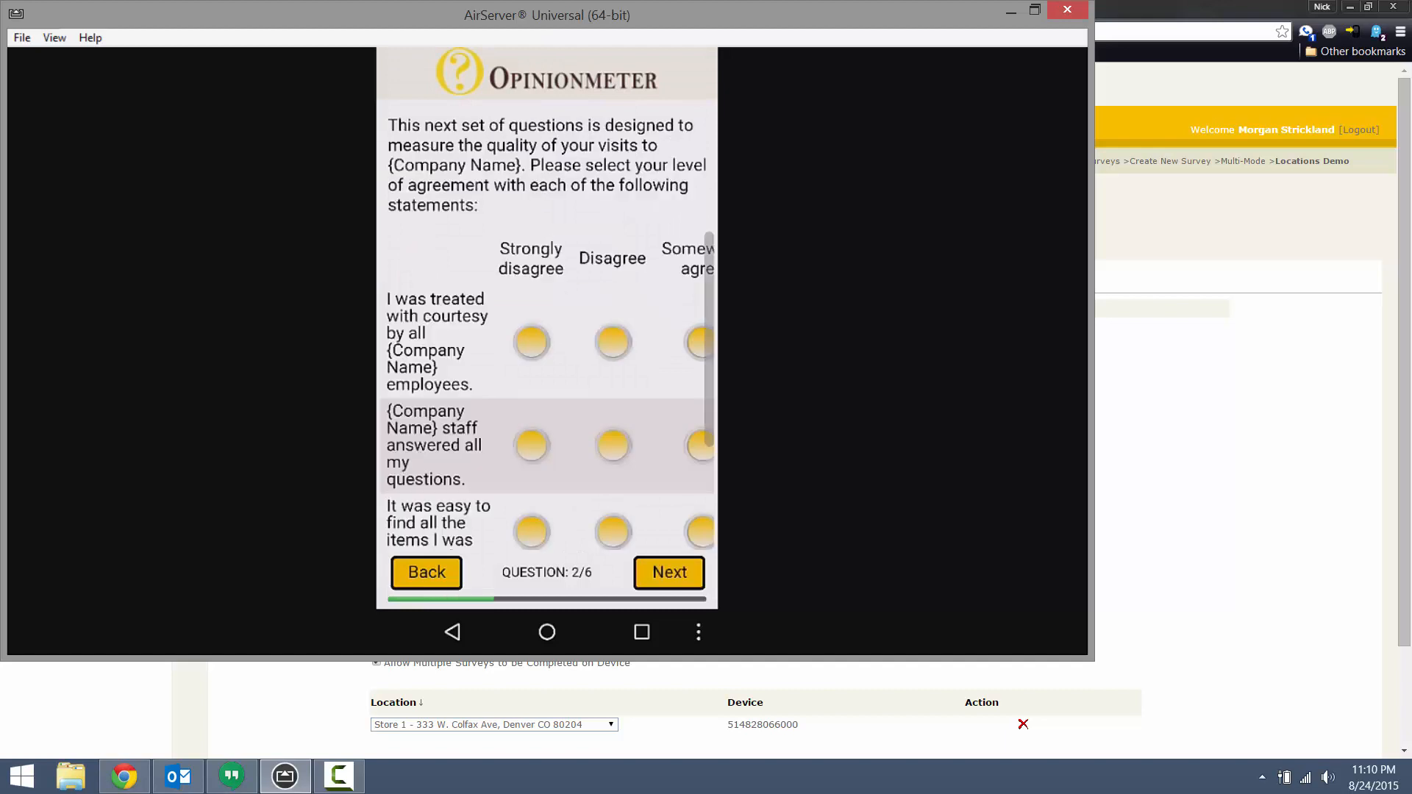